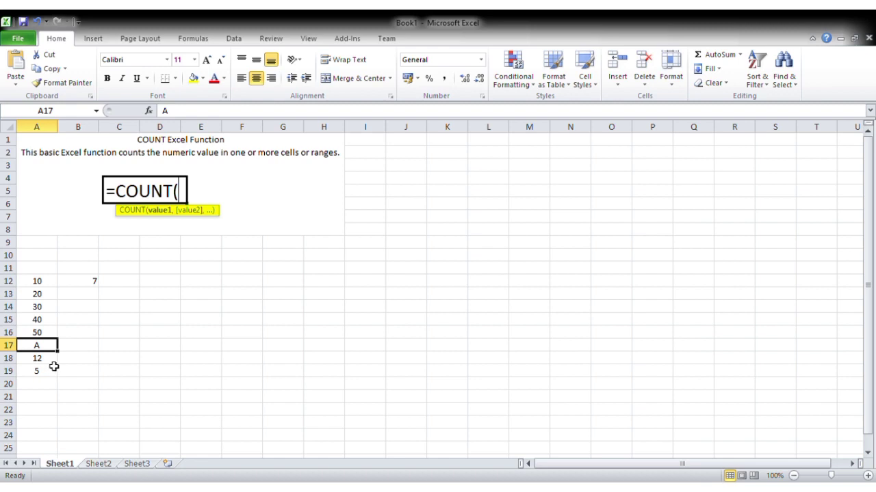
Step: Clear the existing COUNT result from cell B12
{"action": "left_click", "coordinate": [52, 360]}
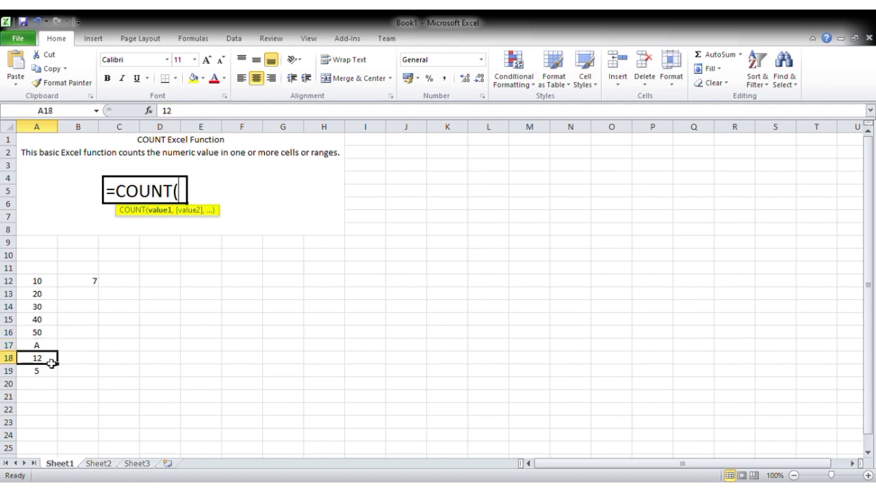
{"action": "left_click", "coordinate": [52, 374]}
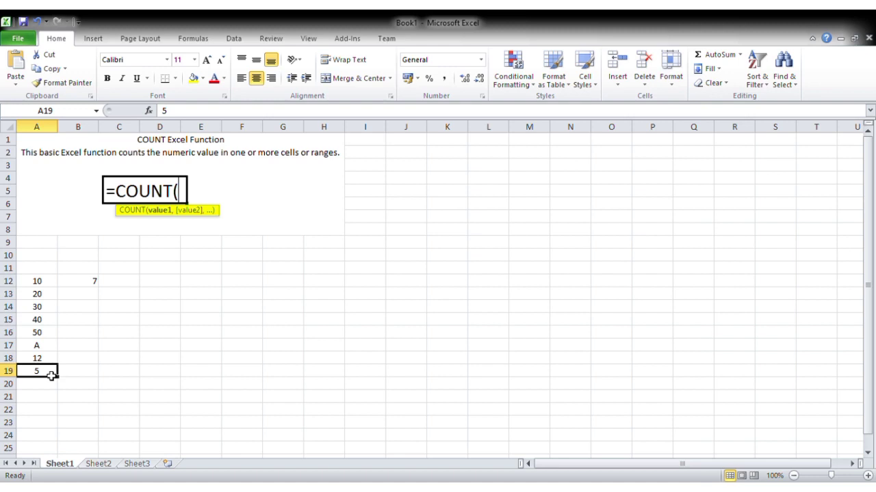
{"action": "left_click", "coordinate": [81, 285]}
{"action": "key", "text": "Delete"}
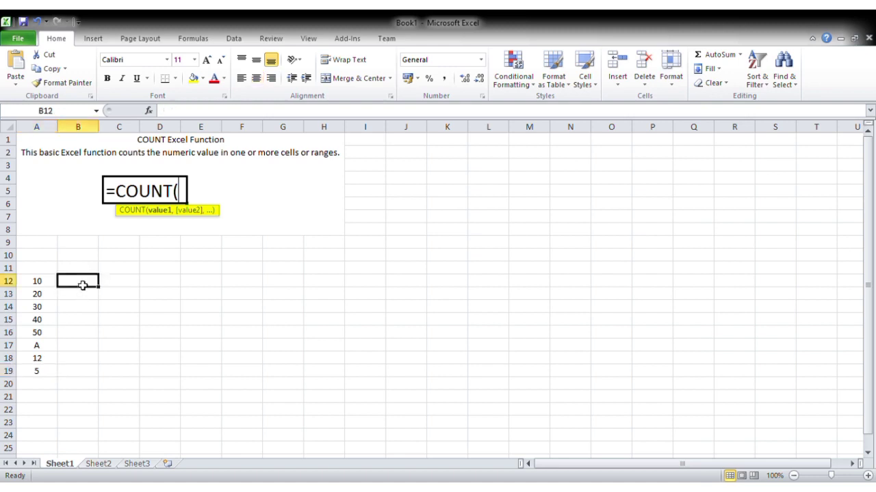
Step: Enter the formula =COUNT(A12:A19) in cell B12 to count the numeric values in the list
{"action": "left_click", "coordinate": [35, 281]}
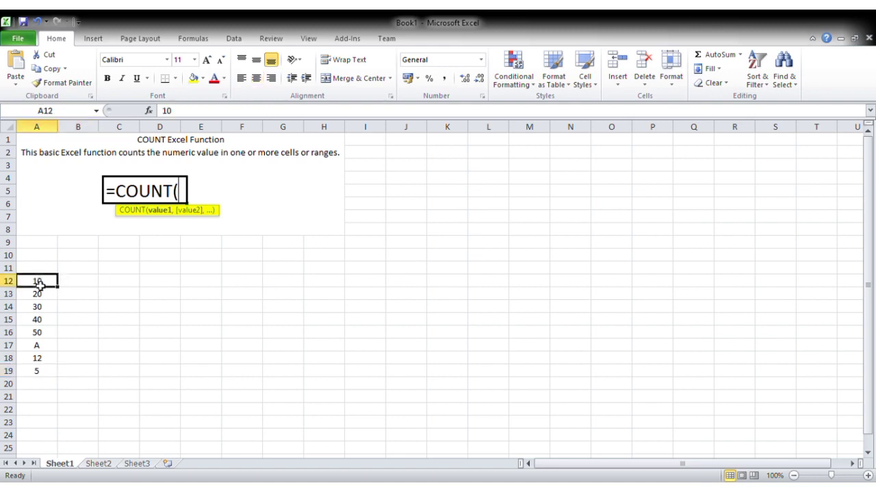
{"action": "left_click", "coordinate": [78, 286]}
{"action": "type", "text": "="}
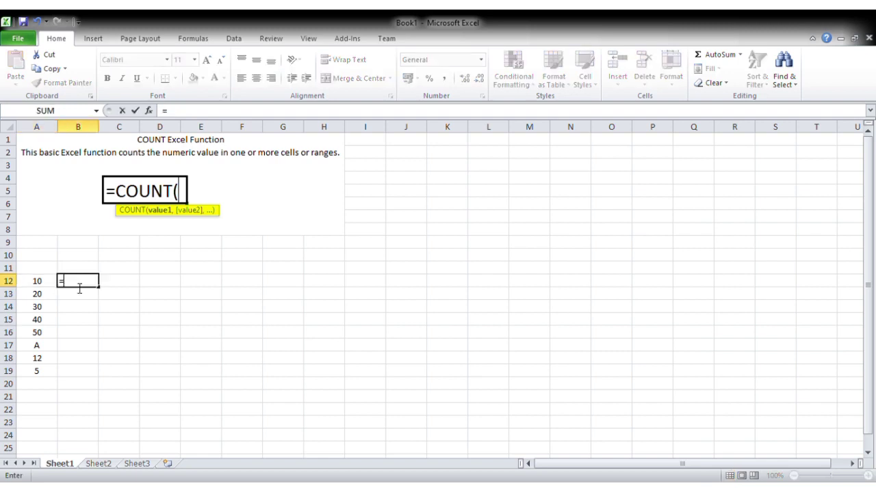
{"action": "type", "text": "cou"}
{"action": "double_click", "coordinate": [92, 294]}
{"action": "left_click_drag", "start_coordinate": [33, 286], "coordinate": [47, 376]}
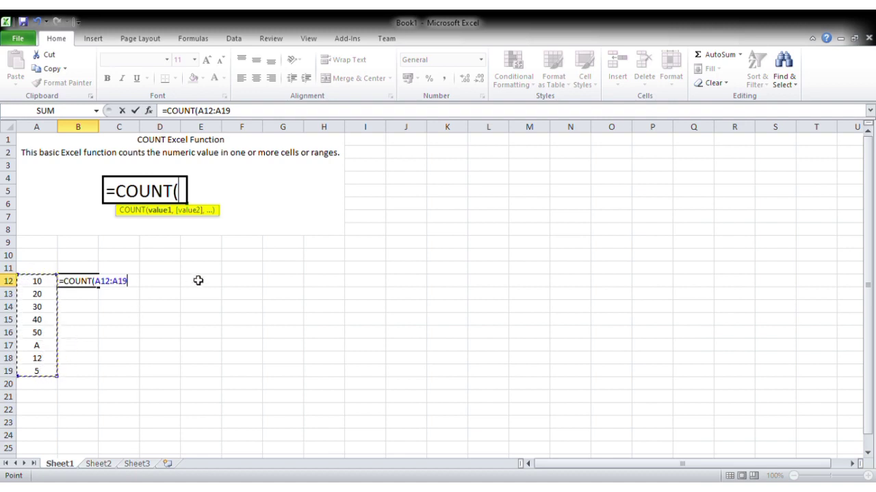
{"action": "type", "text": ")"}
{"action": "key", "text": "Return"}
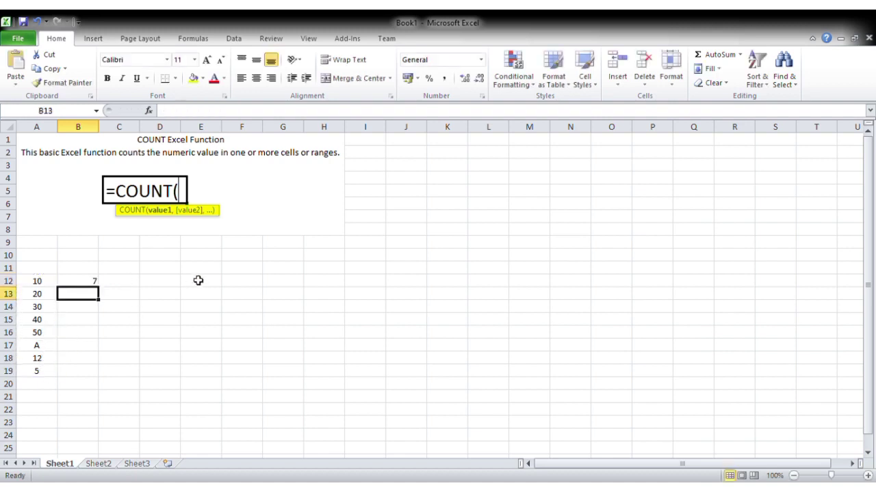
Step: Examine each value in A12:A19, including the text entry in A17, against the COUNT formula in B12
{"action": "left_click", "coordinate": [78, 284]}
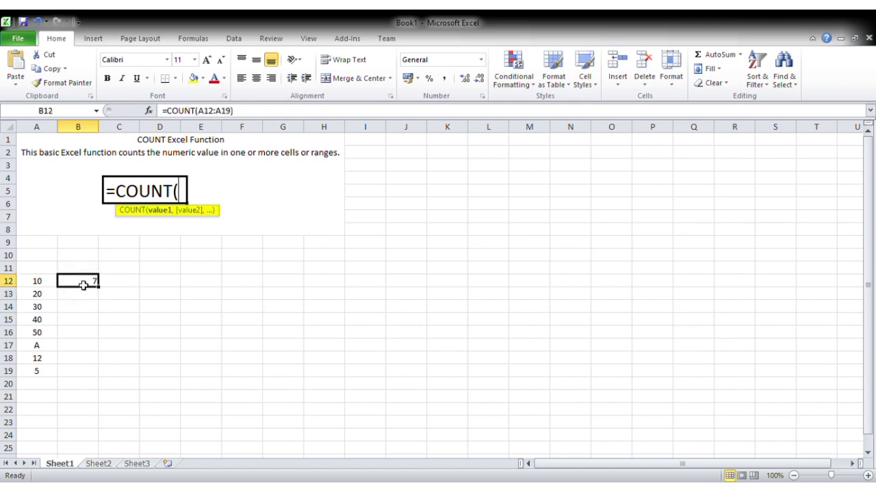
{"action": "left_click", "coordinate": [49, 282]}
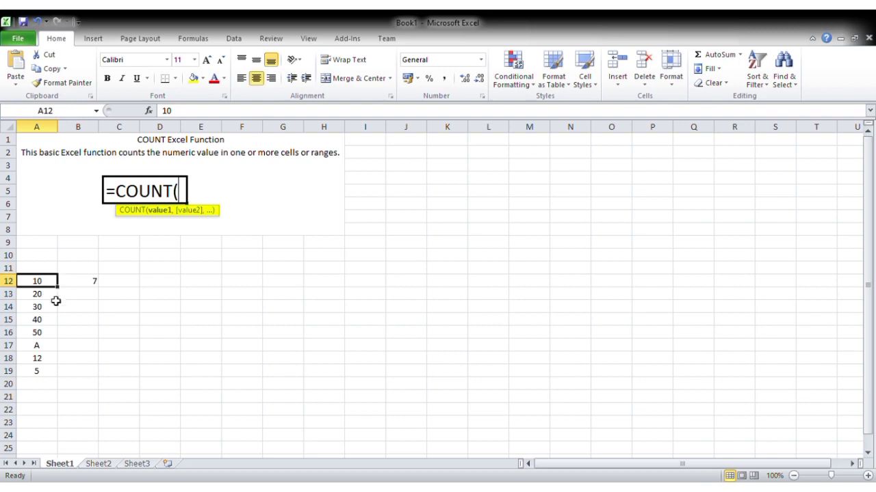
{"action": "left_click", "coordinate": [55, 297]}
{"action": "left_click", "coordinate": [56, 307]}
{"action": "left_click", "coordinate": [58, 321]}
{"action": "left_click", "coordinate": [59, 334]}
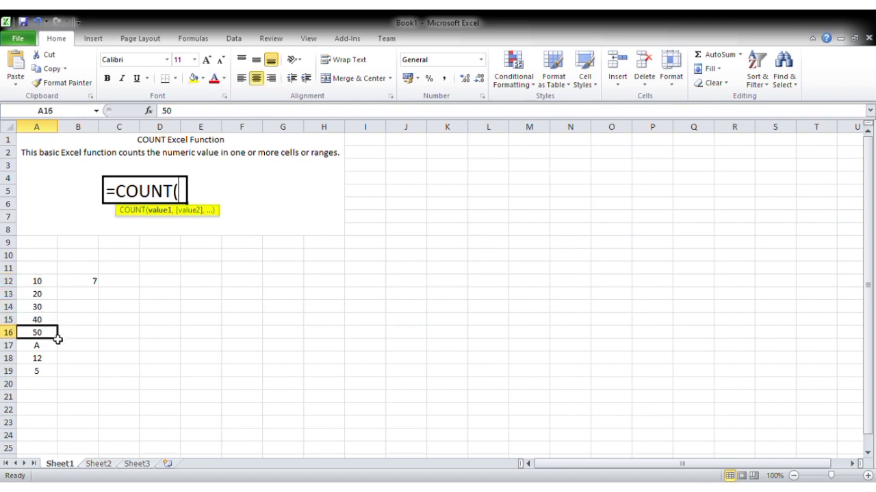
{"action": "left_click", "coordinate": [58, 345]}
{"action": "left_click", "coordinate": [57, 358]}
{"action": "left_click", "coordinate": [59, 370]}
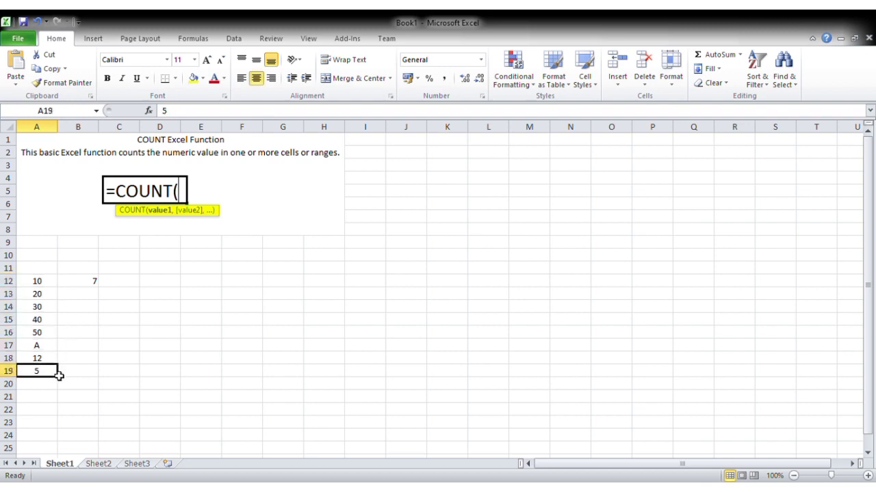
{"action": "left_click", "coordinate": [93, 288]}
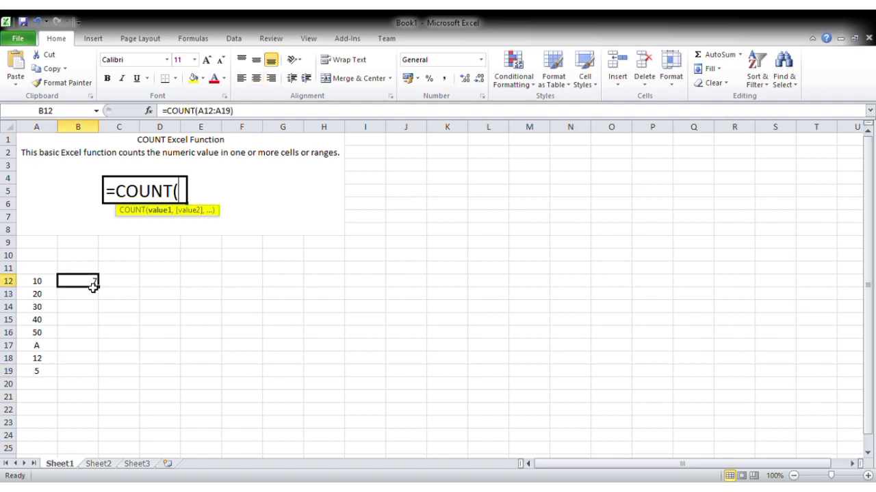
{"action": "left_click", "coordinate": [52, 352]}
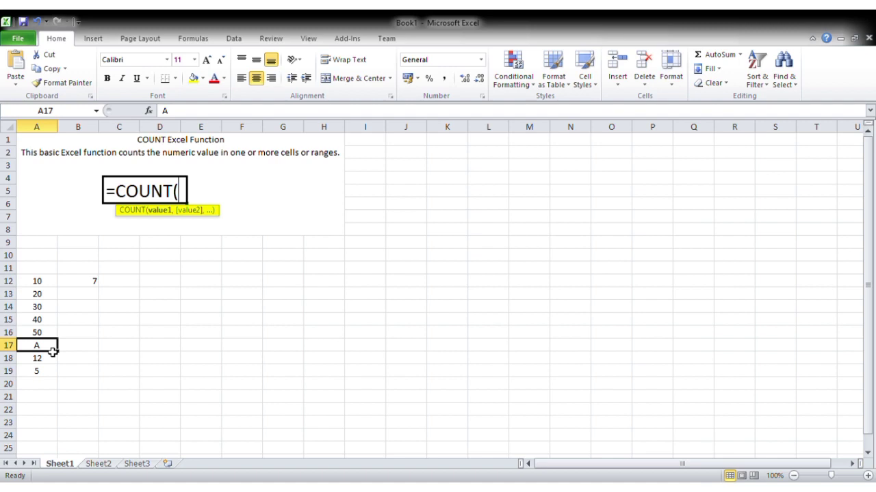
{"action": "left_click", "coordinate": [125, 311]}
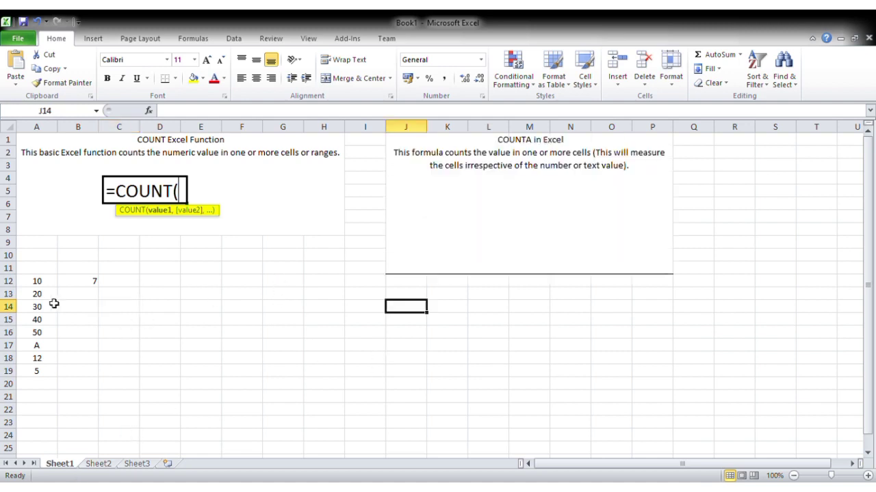
Step: Copy the values in A12:A19 to the COUNTA section, starting at cell J13
{"action": "left_click_drag", "start_coordinate": [42, 281], "coordinate": [56, 370]}
{"action": "key", "text": "ctrl+c"}
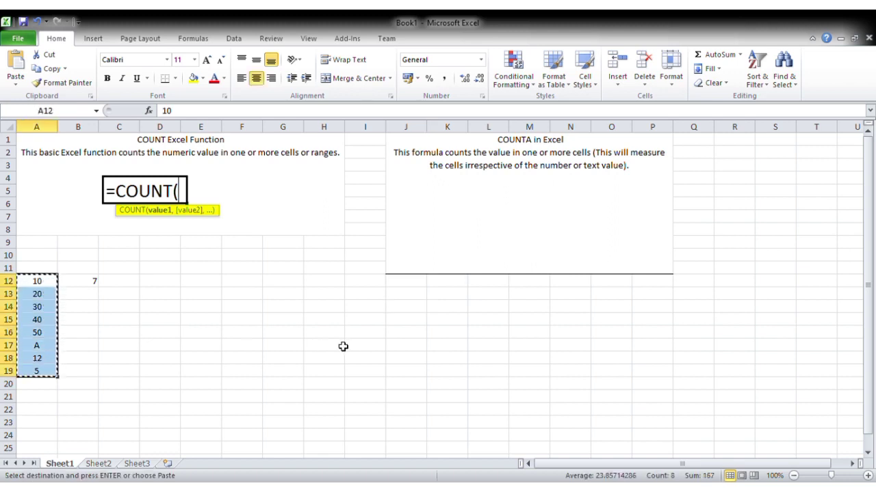
{"action": "left_click", "coordinate": [410, 298]}
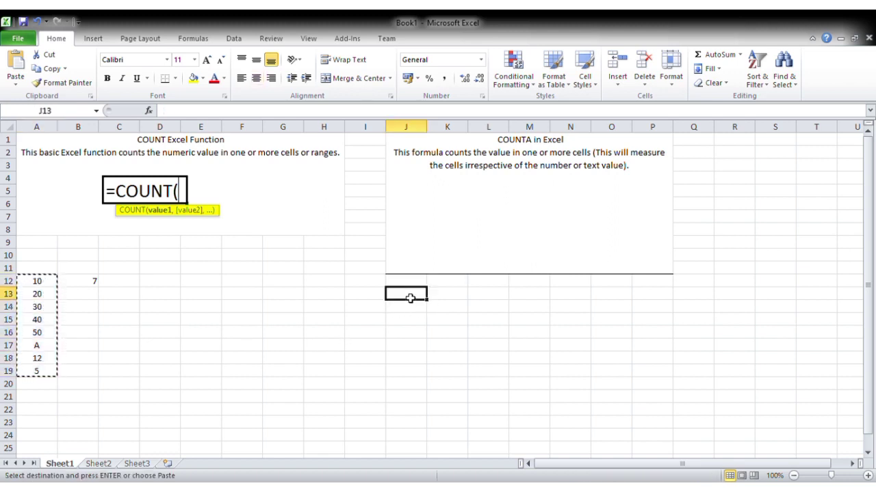
{"action": "key", "text": "ctrl+v"}
{"action": "left_click", "coordinate": [496, 327]}
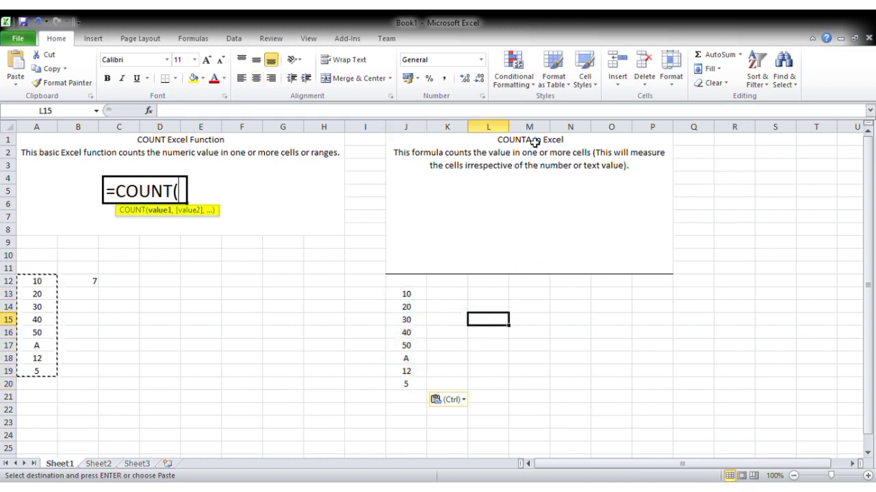
Step: Enter the formula =COUNTA(J13:J20) in cell K13 to count all non-empty cells in the copied list
{"action": "left_click", "coordinate": [455, 295]}
{"action": "type", "text": "="}
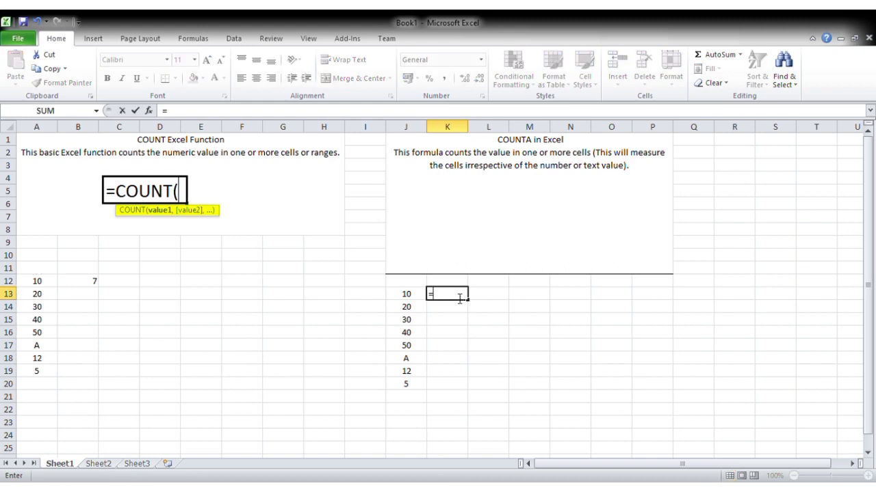
{"action": "type", "text": "cou"}
{"action": "double_click", "coordinate": [479, 320]}
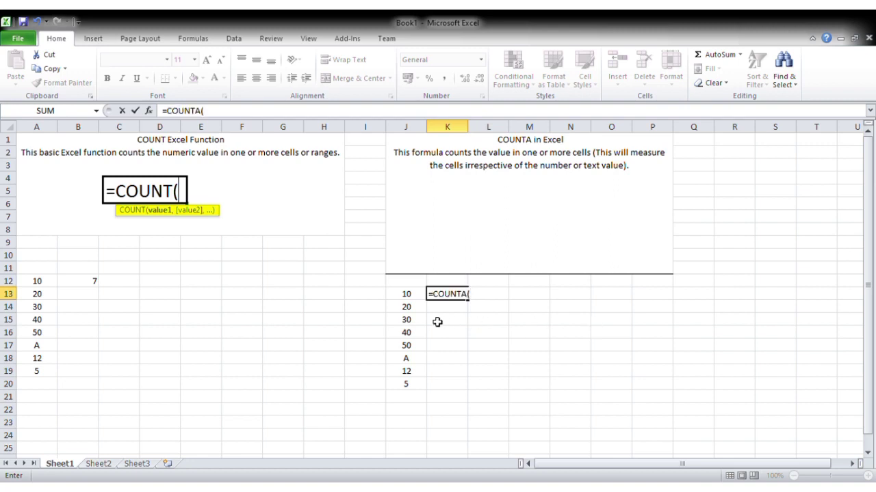
{"action": "left_click", "coordinate": [414, 299]}
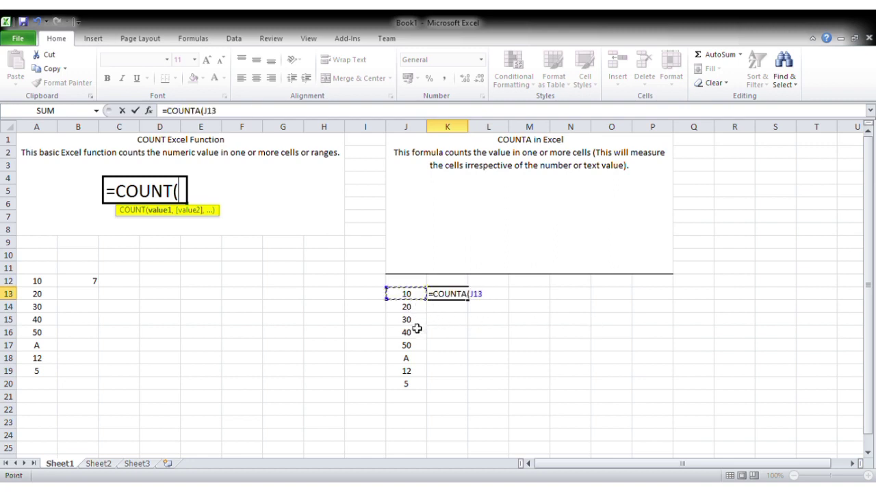
{"action": "left_click_drag", "start_coordinate": [408, 297], "coordinate": [414, 386]}
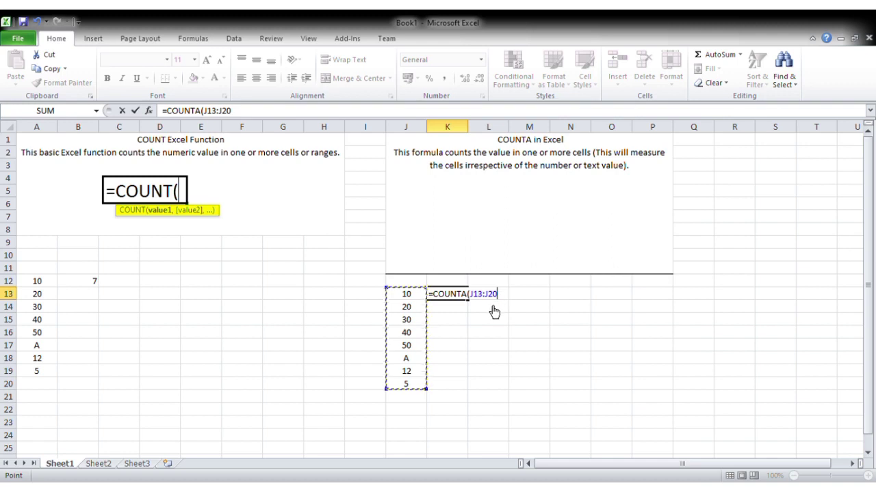
{"action": "type", "text": ")"}
{"action": "key", "text": "Return"}
Step: Examine the COUNTA formula in K13 against each entry in J13:J20 and the COUNTA description
{"action": "left_click", "coordinate": [460, 295]}
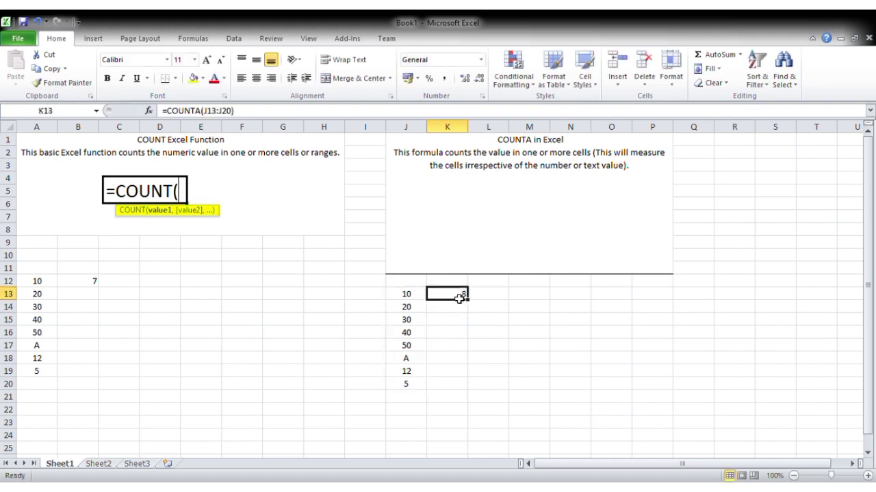
{"action": "left_click", "coordinate": [397, 300]}
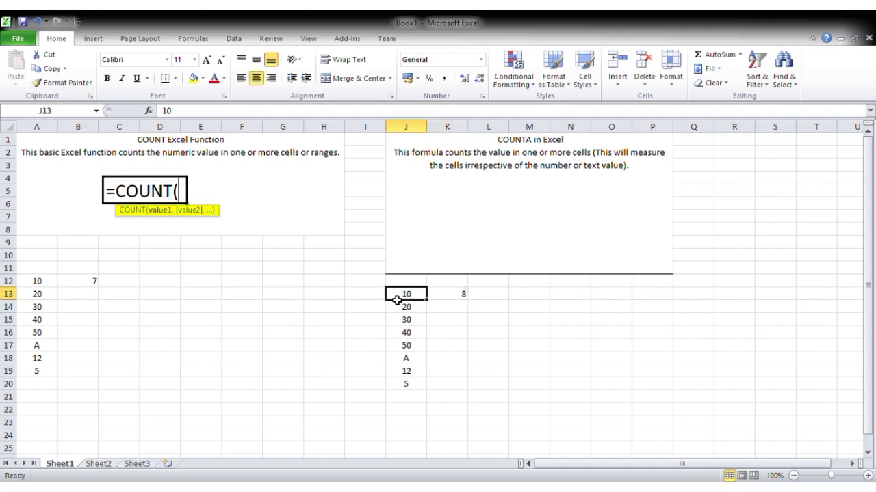
{"action": "key", "text": "Down"}
{"action": "key", "text": "Down"}
{"action": "key", "text": "Down"}
{"action": "key", "text": "Down"}
{"action": "key", "text": "Down"}
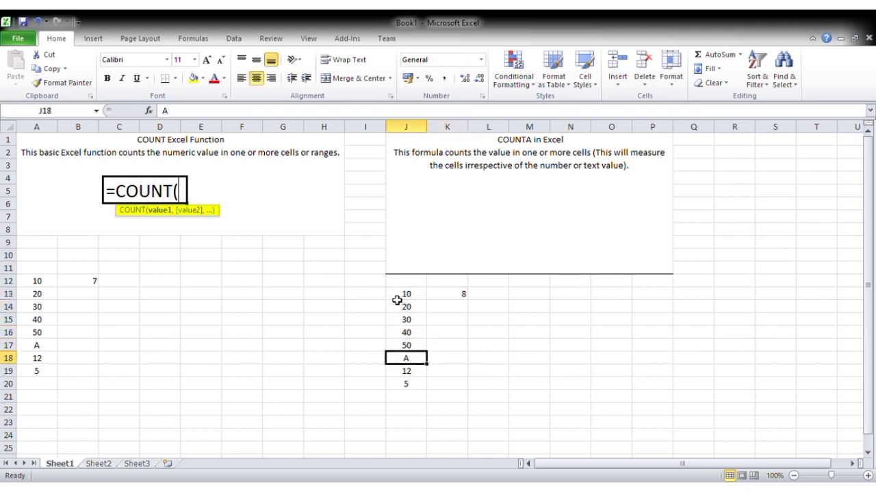
{"action": "key", "text": "Down"}
{"action": "key", "text": "Down"}
{"action": "left_click", "coordinate": [466, 295]}
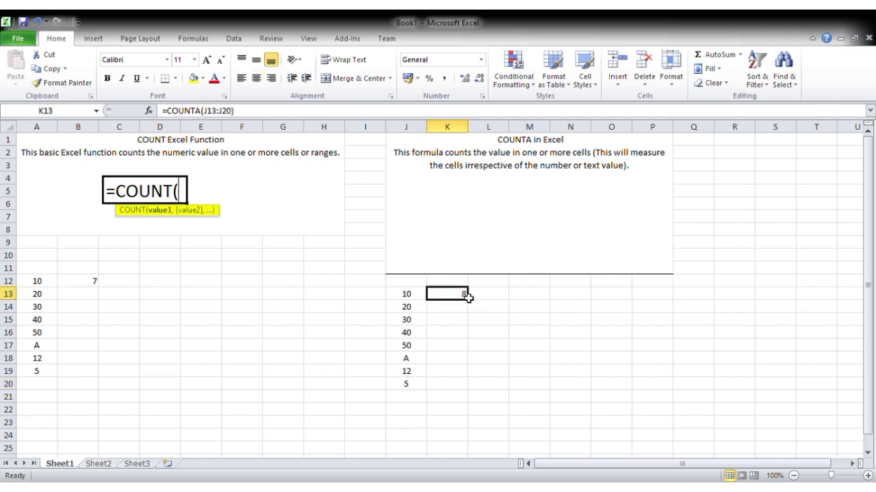
{"action": "left_click", "coordinate": [473, 255]}
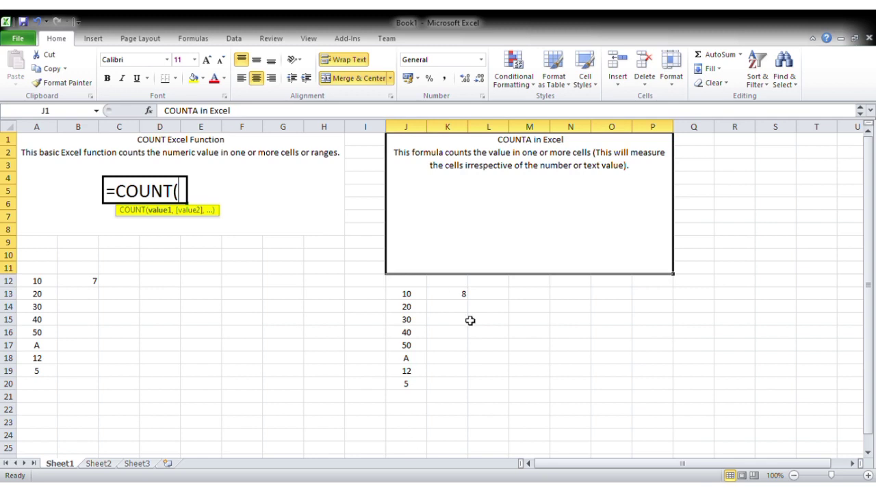
Step: Apply the red font color to the COUNTA result in K13 and the COUNT result in B12
{"action": "left_click", "coordinate": [462, 295]}
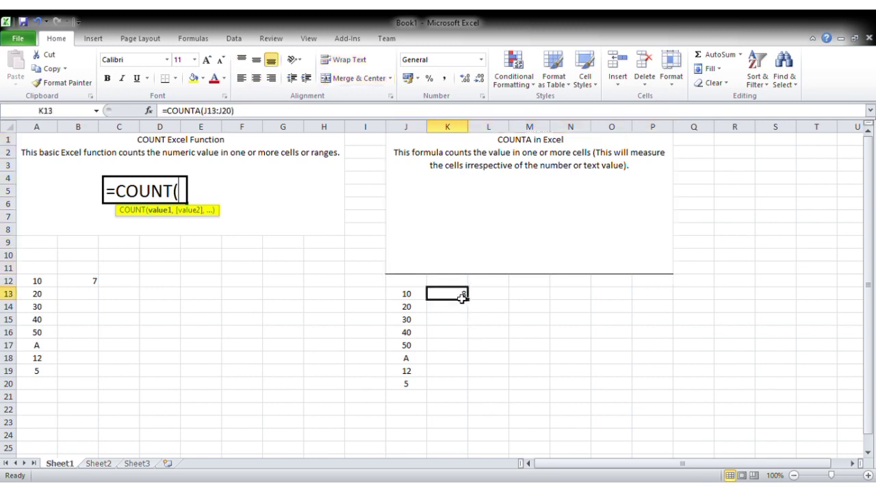
{"action": "left_click", "coordinate": [213, 78]}
{"action": "left_click", "coordinate": [84, 283]}
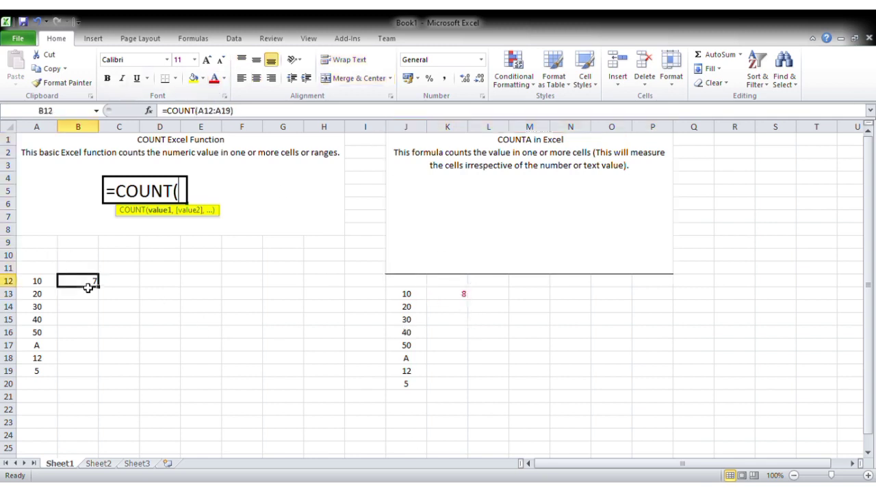
{"action": "left_click", "coordinate": [212, 78]}
{"action": "left_click", "coordinate": [505, 296]}
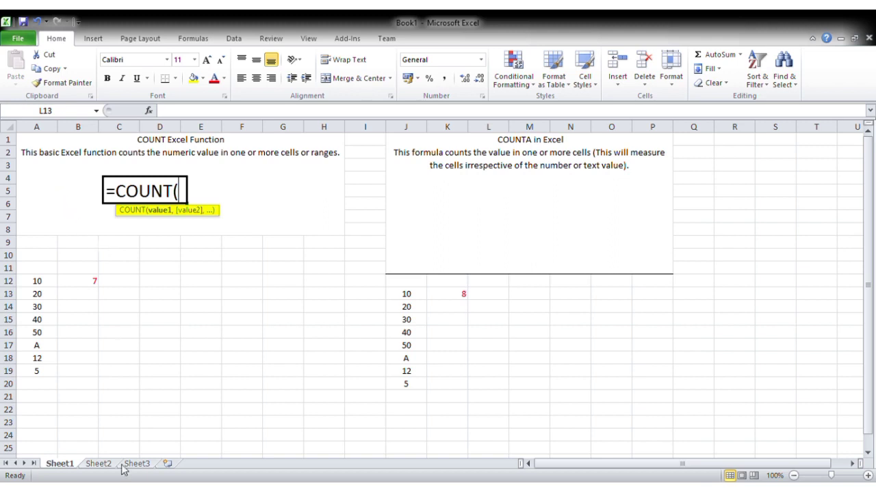
Step: Paste the =COUNTA( syntax picture at cell L14 and move it into the COUNTA description box
{"action": "left_click", "coordinate": [130, 486]}
{"action": "left_click", "coordinate": [472, 227]}
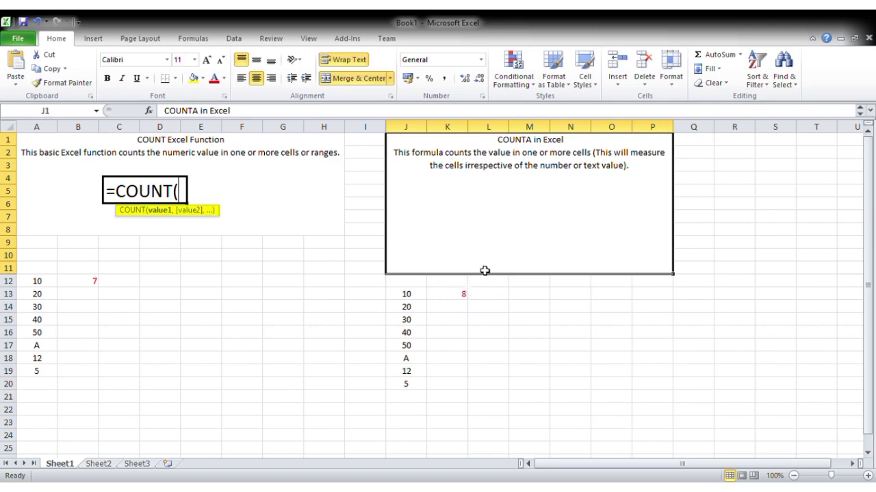
{"action": "left_click", "coordinate": [504, 308]}
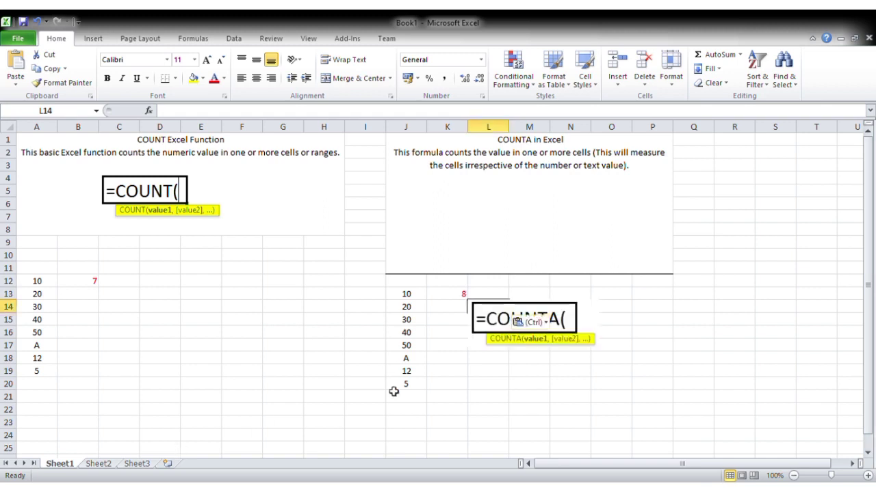
{"action": "left_click_drag", "start_coordinate": [557, 348], "coordinate": [572, 333]}
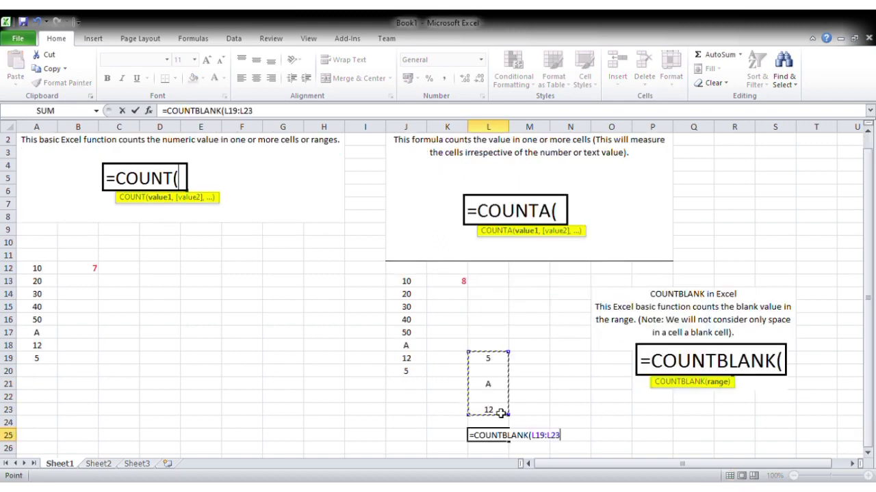
Step: Complete the formula =COUNTBLANK(L19:L23) in cell L25 to count the blank cells in the range
{"action": "type", "text": ")"}
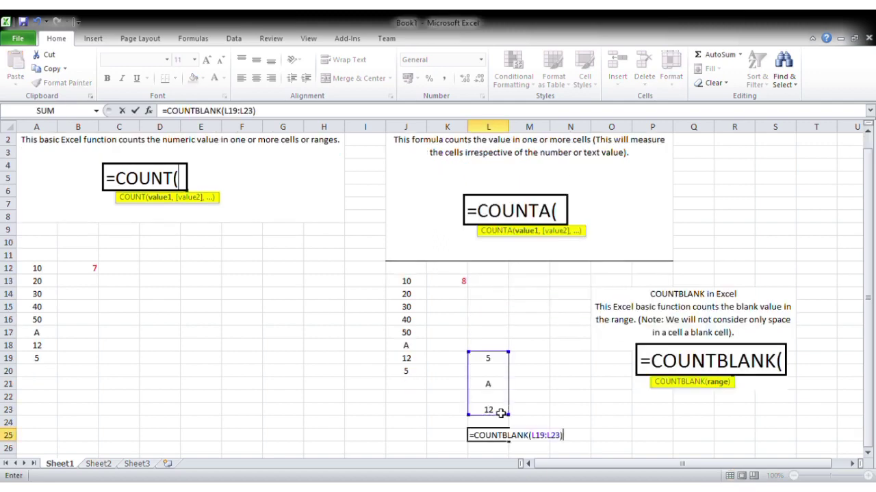
{"action": "key", "text": "Return"}
{"action": "left_click", "coordinate": [501, 439]}
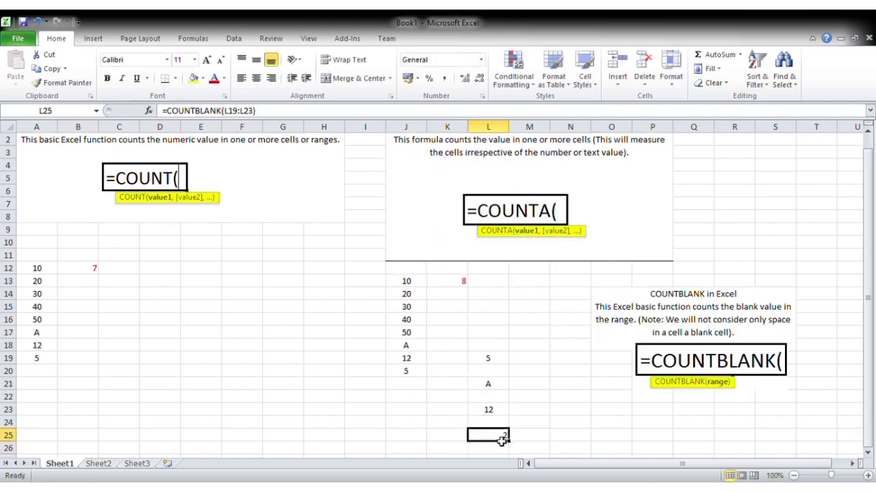
Step: Examine the blank and filled cells in L19:L23 against the COUNTBLANK formula in L25
{"action": "left_click", "coordinate": [496, 373]}
{"action": "left_click", "coordinate": [498, 398]}
{"action": "left_click", "coordinate": [498, 440]}
{"action": "left_click", "coordinate": [540, 441]}
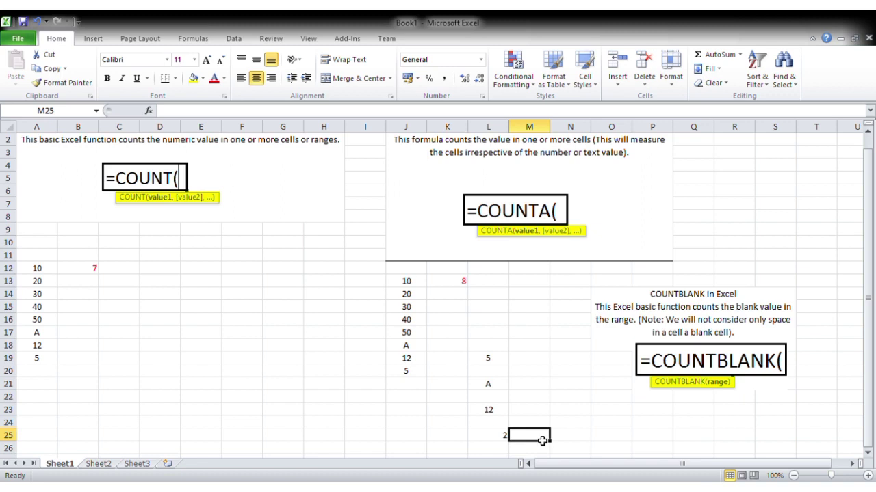
{"action": "left_click", "coordinate": [500, 442]}
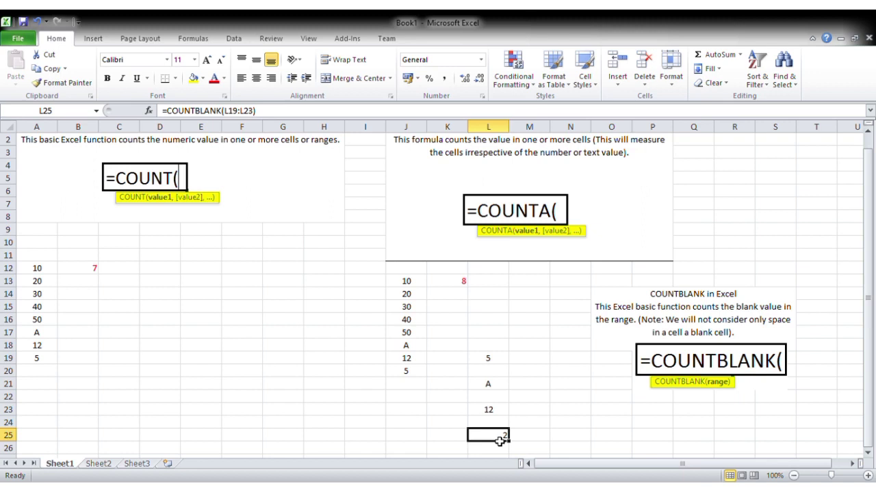
{"action": "left_click", "coordinate": [488, 411]}
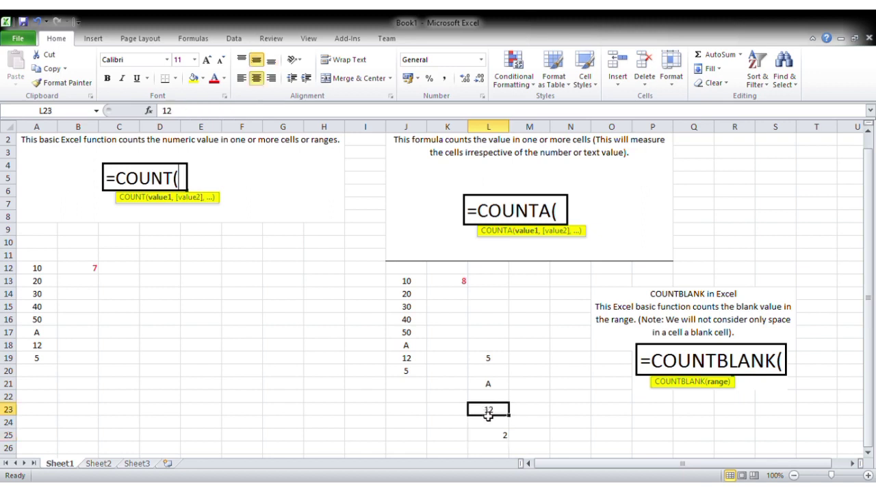
{"action": "left_click", "coordinate": [496, 380]}
{"action": "left_click", "coordinate": [504, 438]}
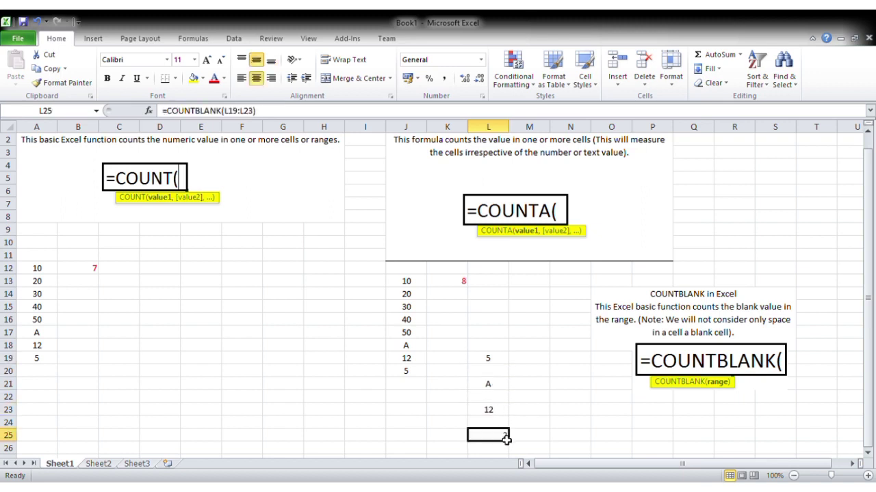